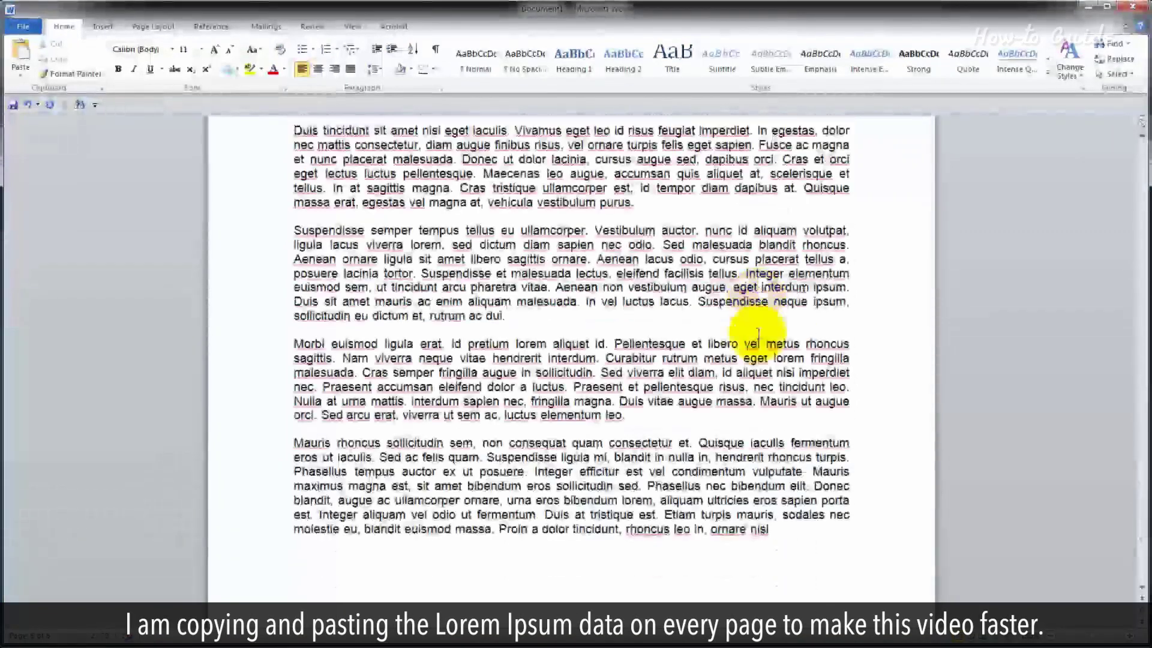
Paste the copied Lorem Ipsum paragraphs repeatedly to fill seven pages.
key(ctrl+v)
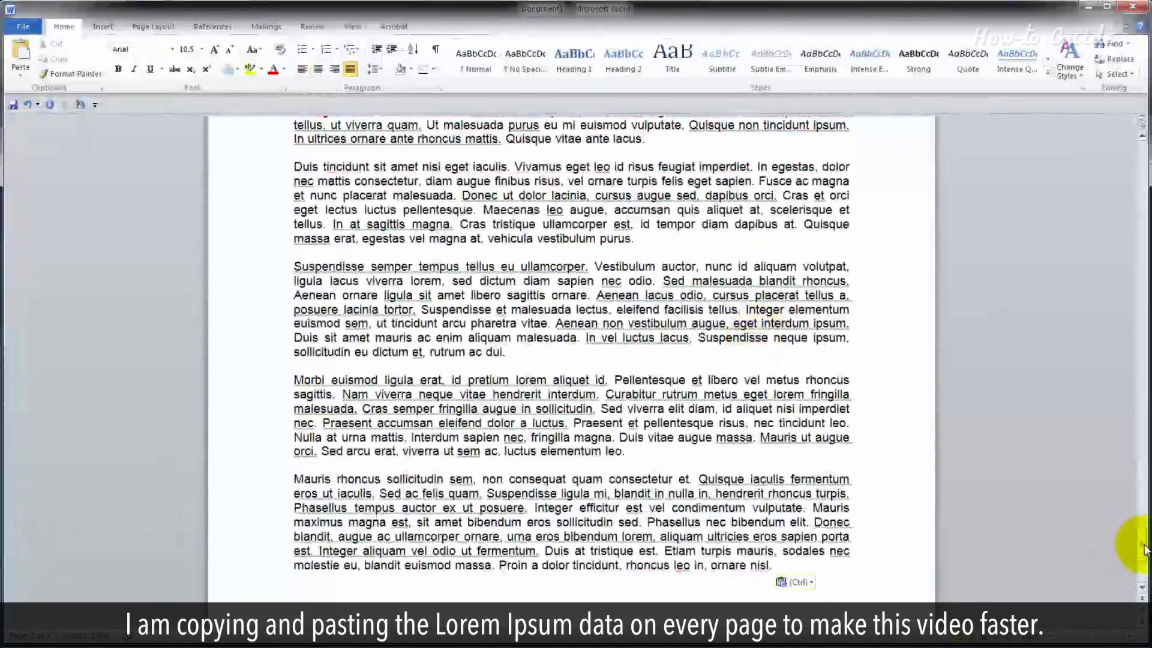
drag(1133, 544, 1131, 128)
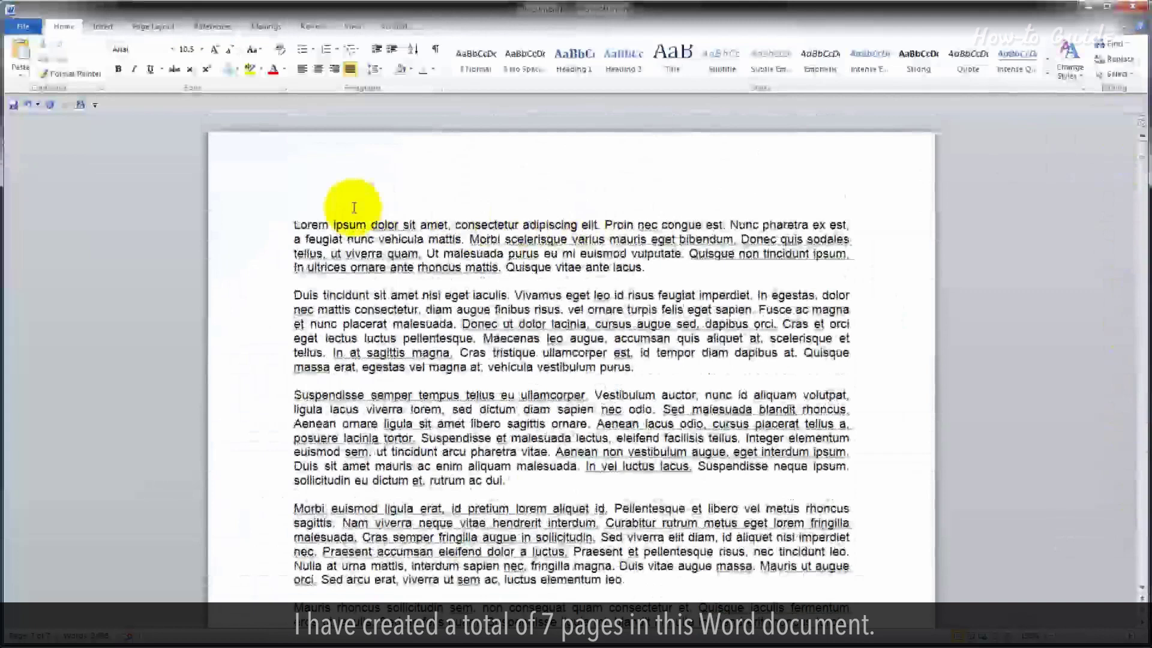
Add headings Chapter -1 through Chapter-6 atop each page, styled as Heading 1.
click(295, 225)
key(Return)
key(Up)
text(Chap)
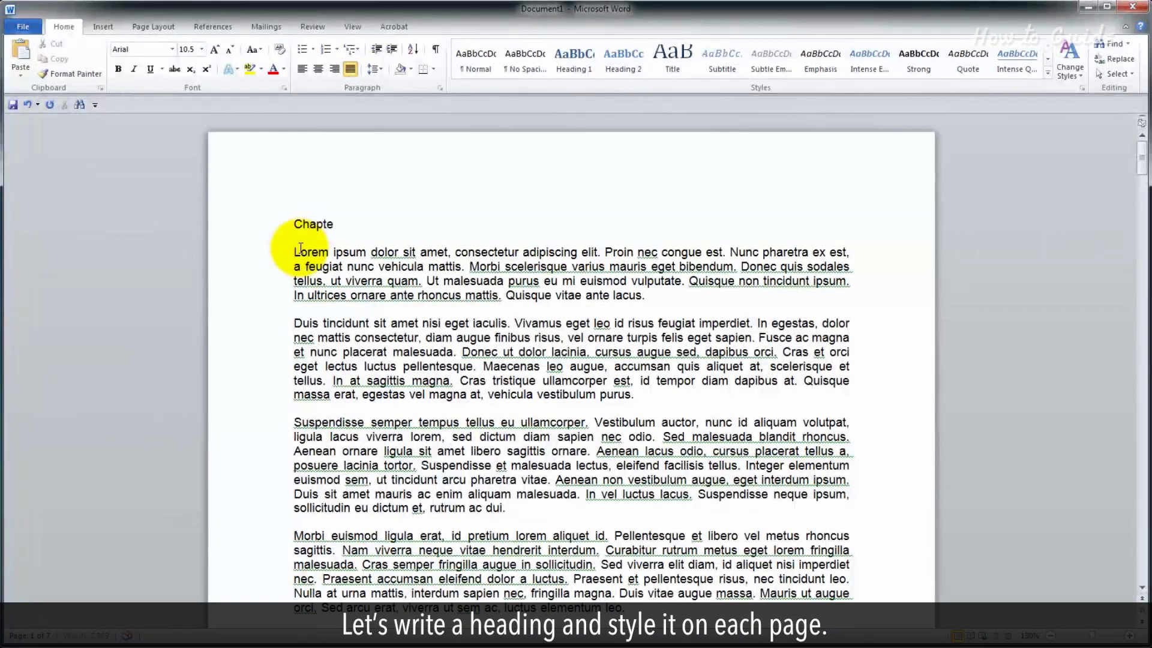
drag(352, 225, 293, 225)
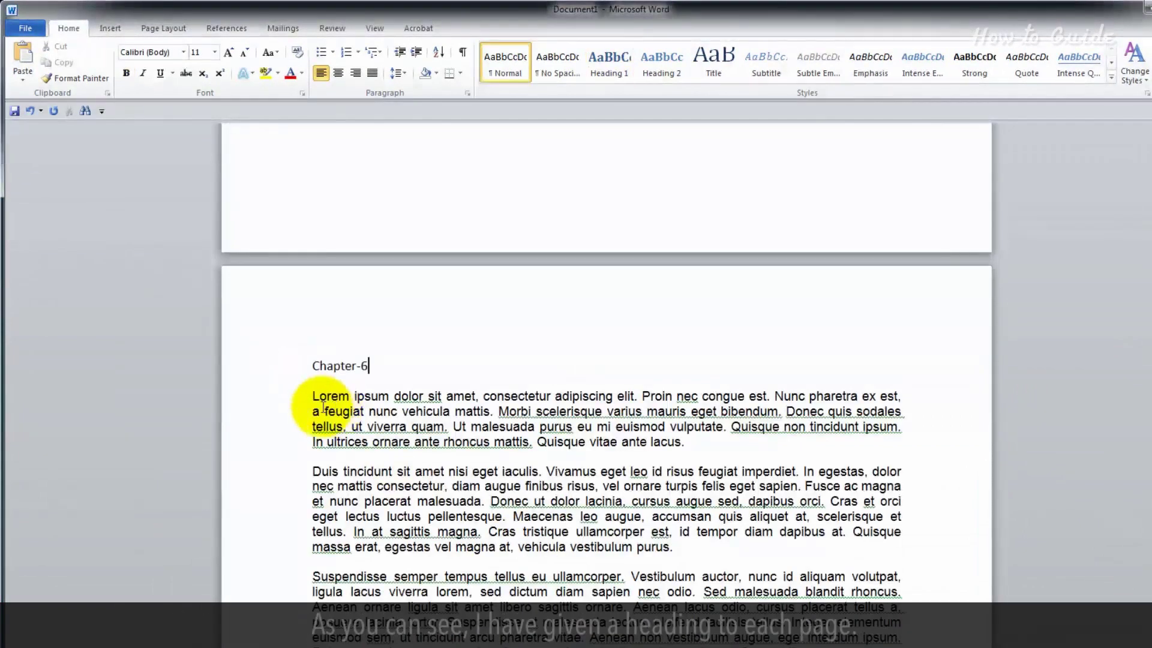
click(284, 361)
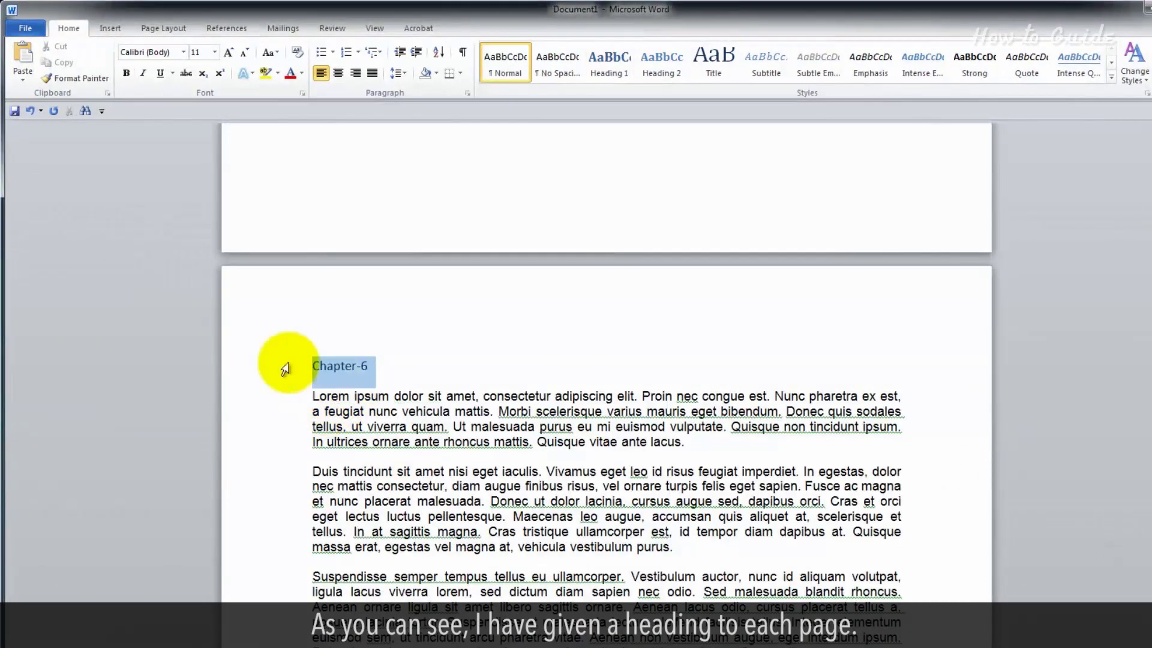
click(610, 65)
scroll(810, 478, up, 5)
scroll(796, 489, up, 5)
scroll(797, 488, up, 5)
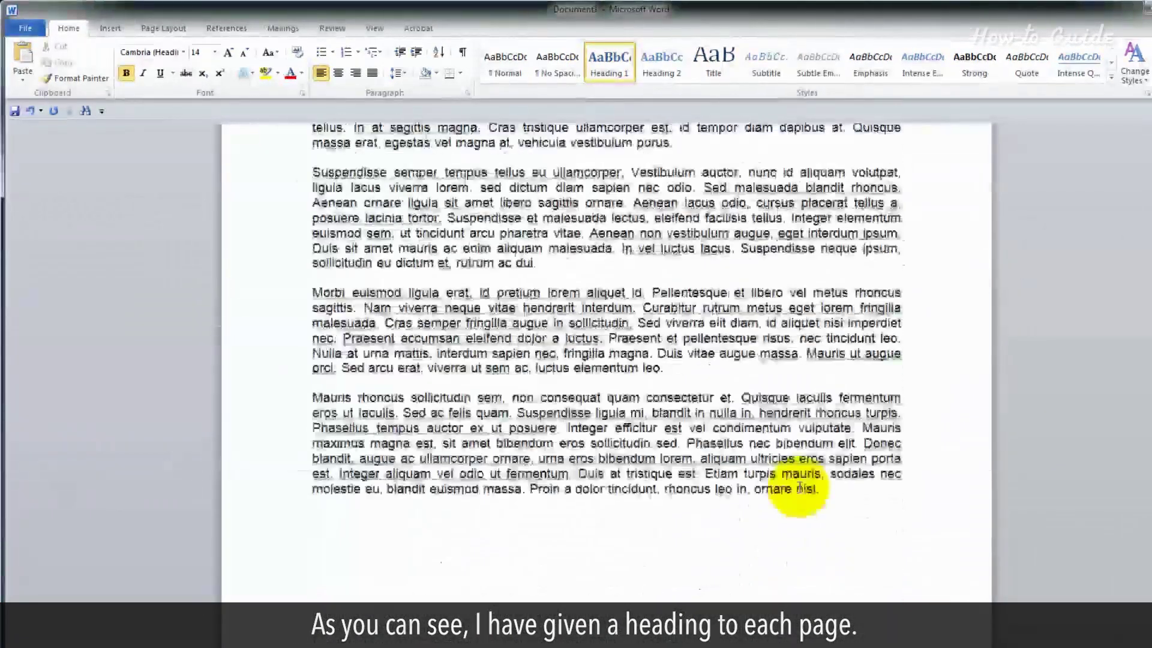
scroll(797, 488, up, 5)
scroll(797, 488, up, 5)
scroll(798, 484, up, 5)
scroll(798, 484, up, 5)
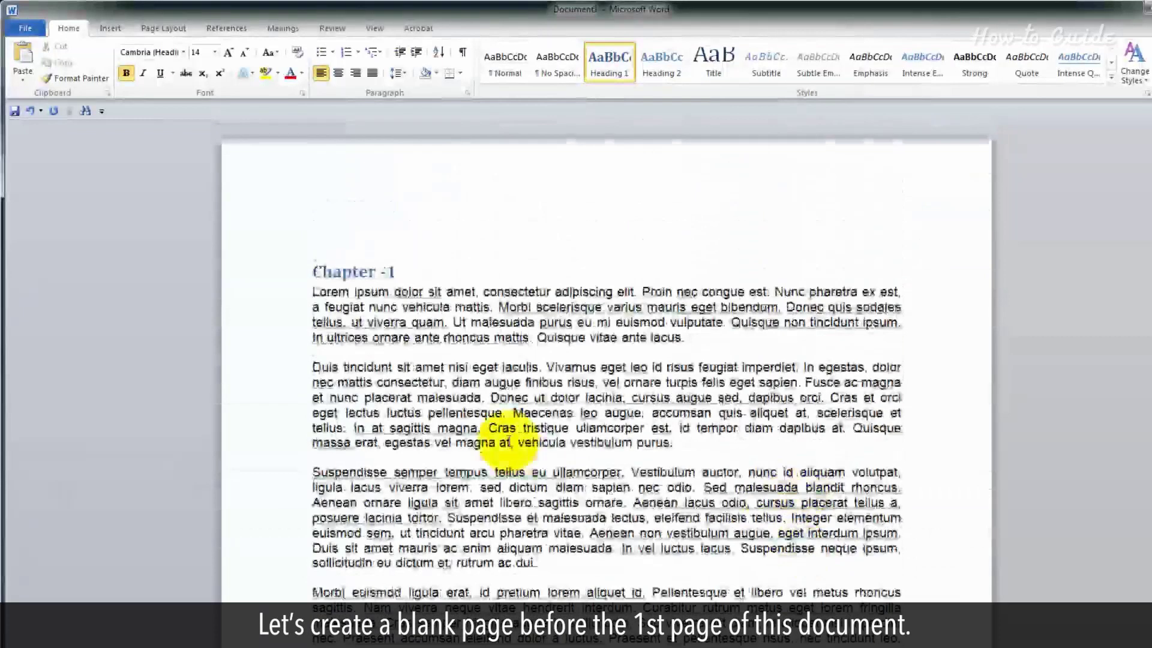
Insert a Blank Page ahead of the Chapter -1 heading.
click(311, 271)
key(Return)
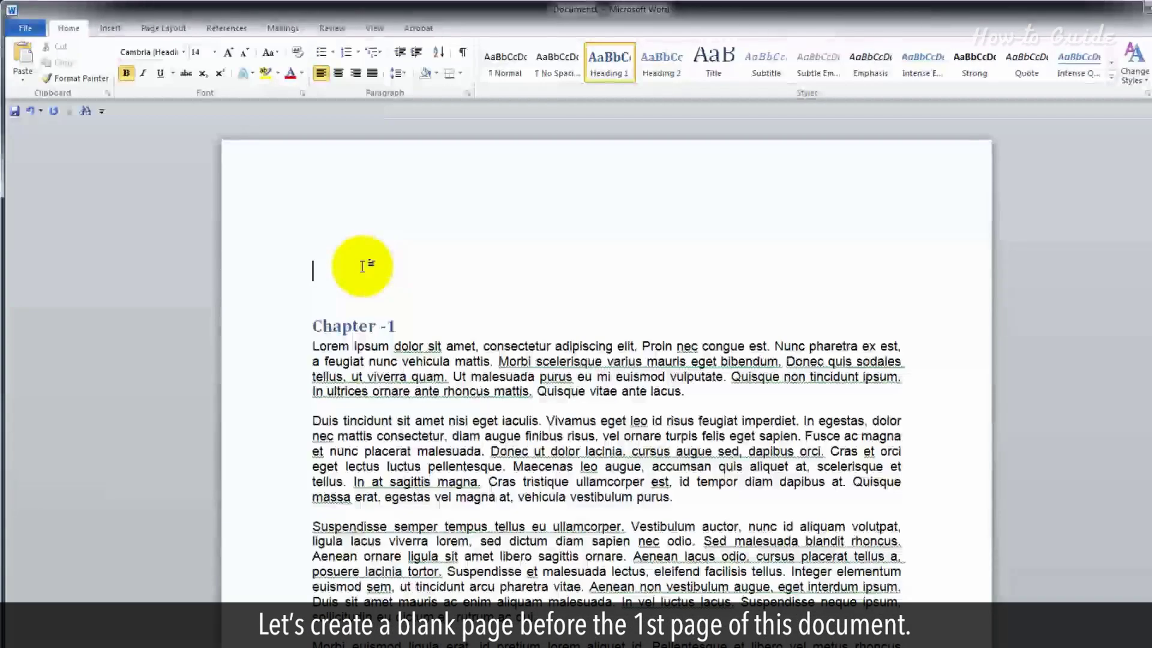
key(BackSpace)
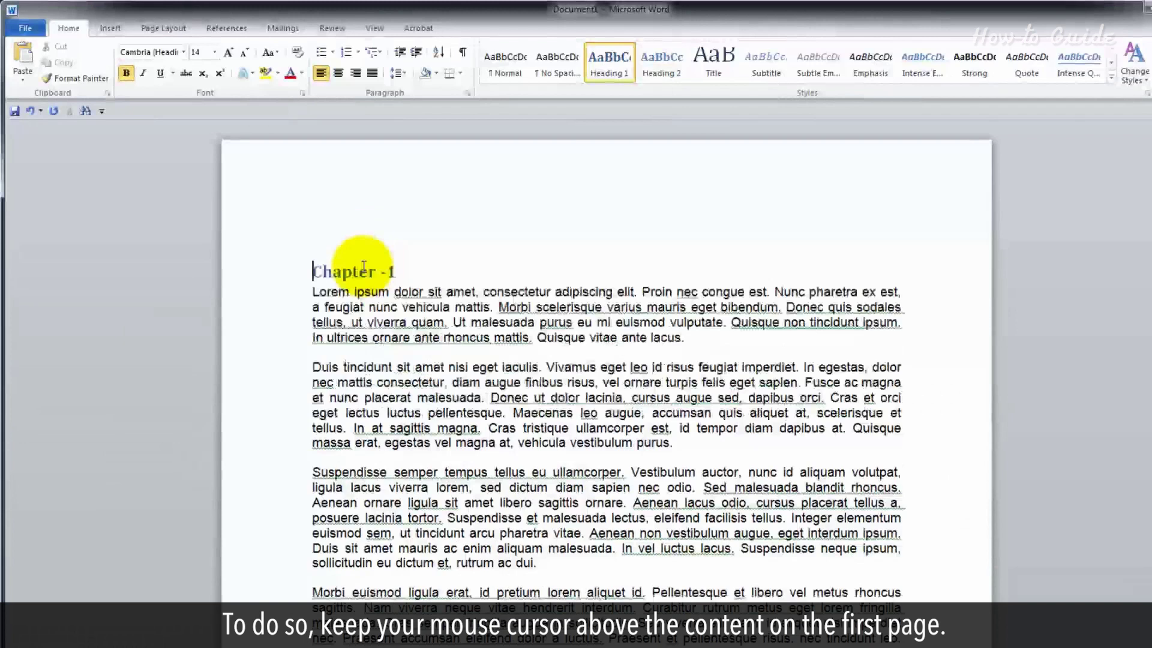
click(351, 254)
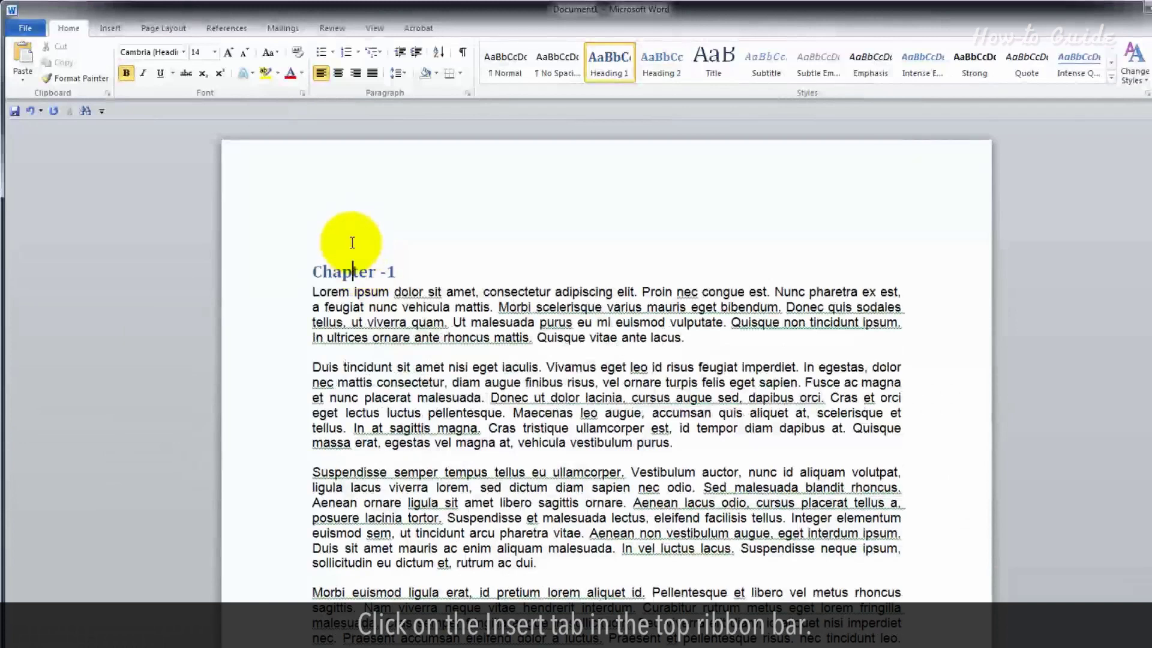
click(102, 31)
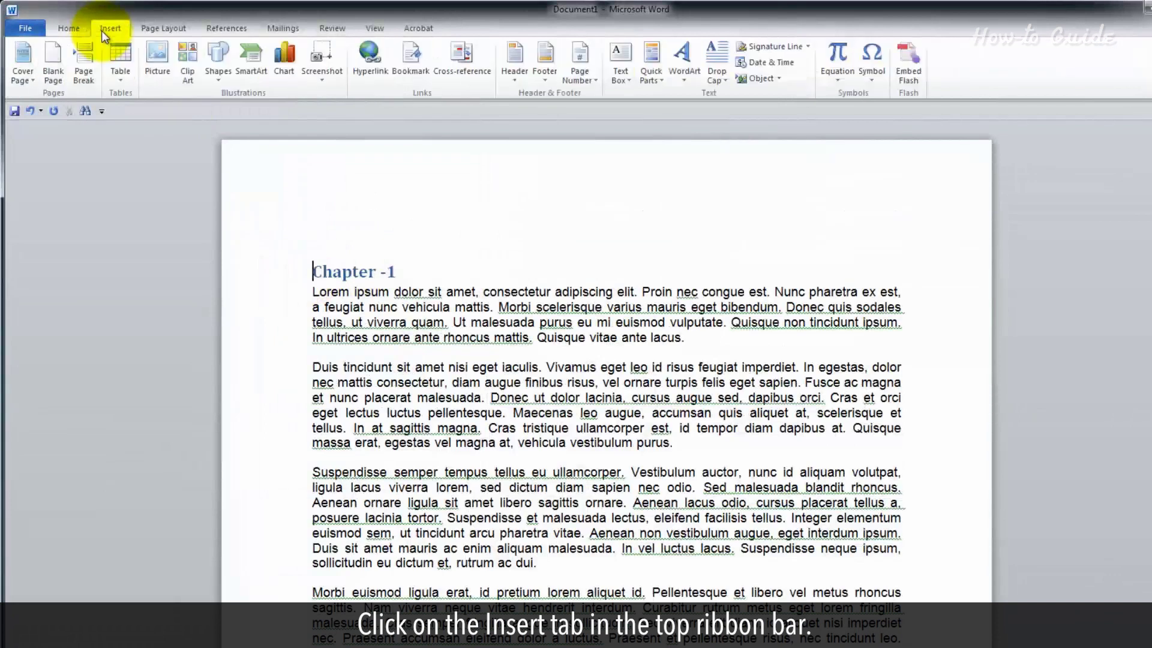
click(62, 62)
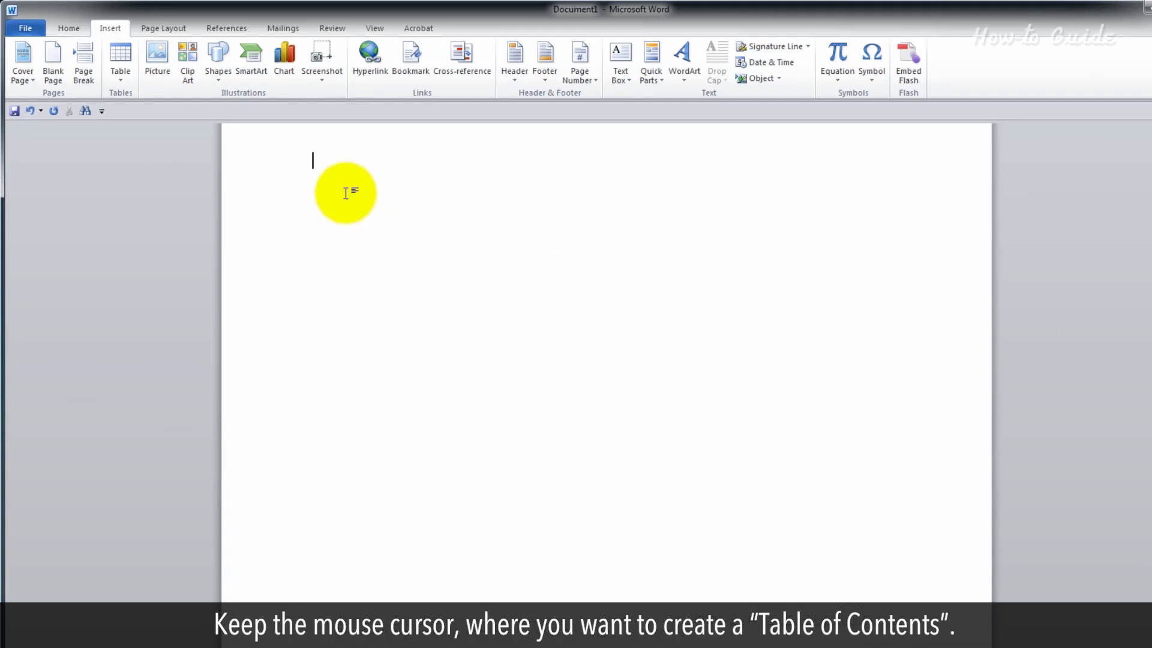
scroll(349, 192, up, 1)
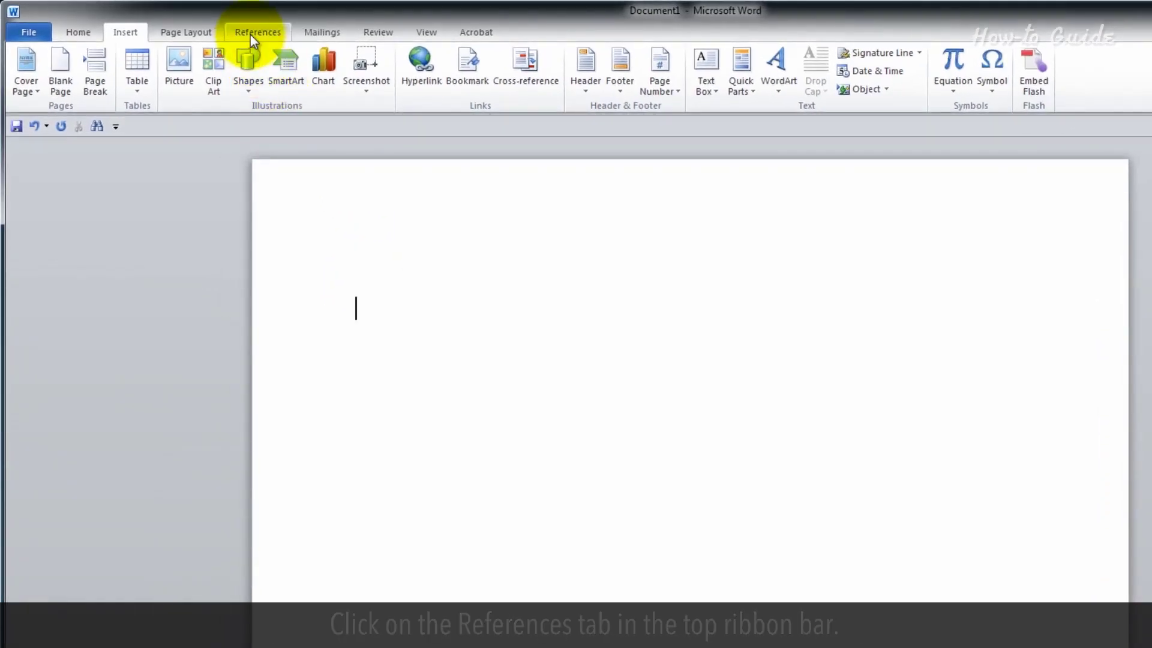
Insert the Automatic Table 1 contents table on the blank first page.
click(250, 34)
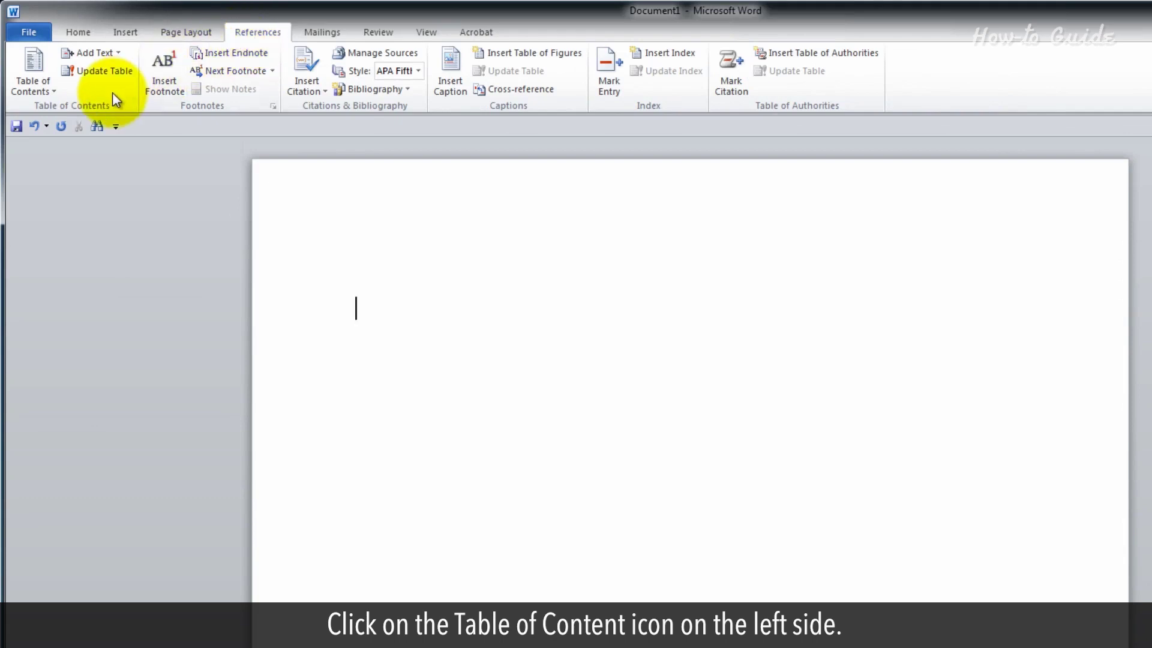
click(45, 75)
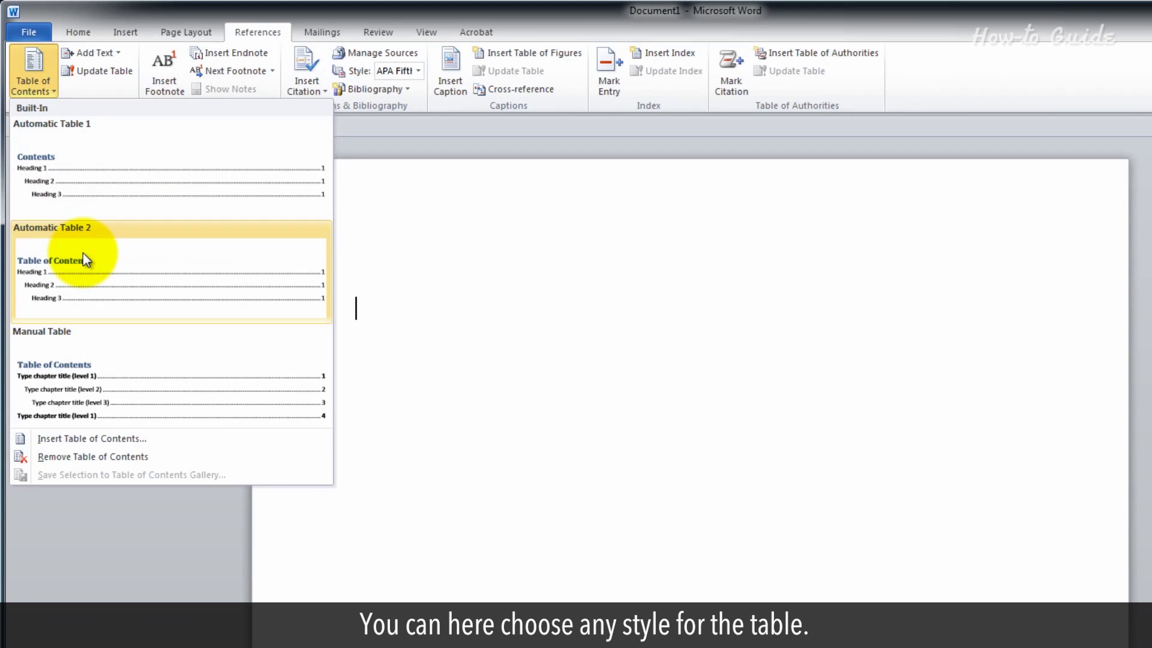
click(113, 187)
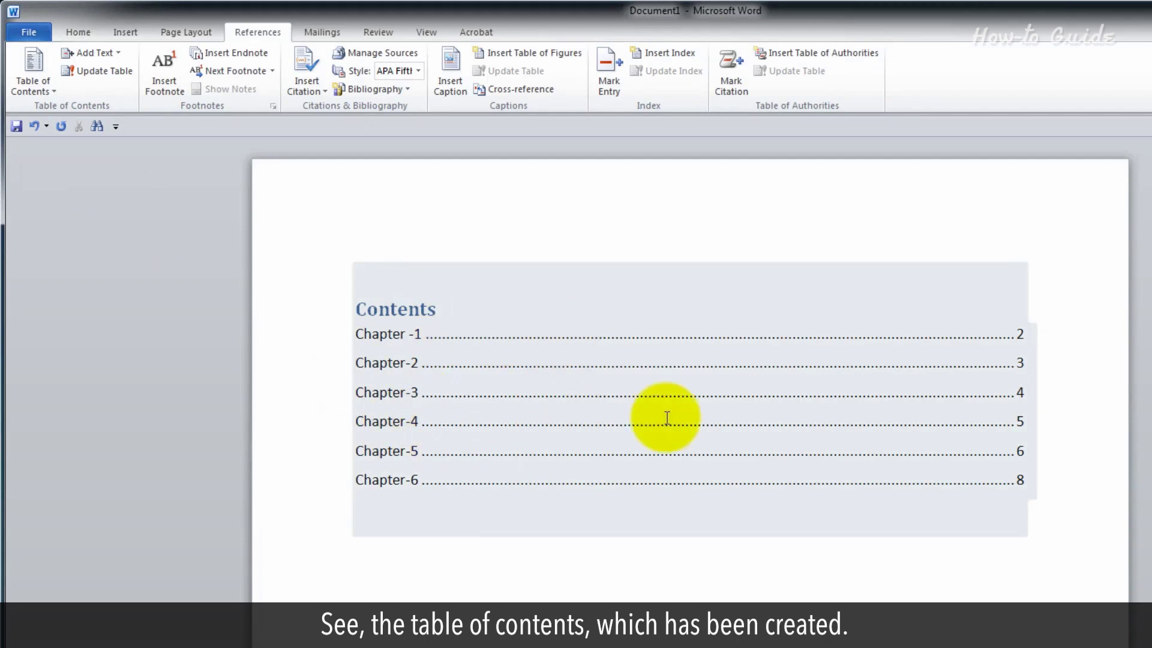
Paste extra filler paragraphs after the last paragraph of a later chapter.
click(806, 481)
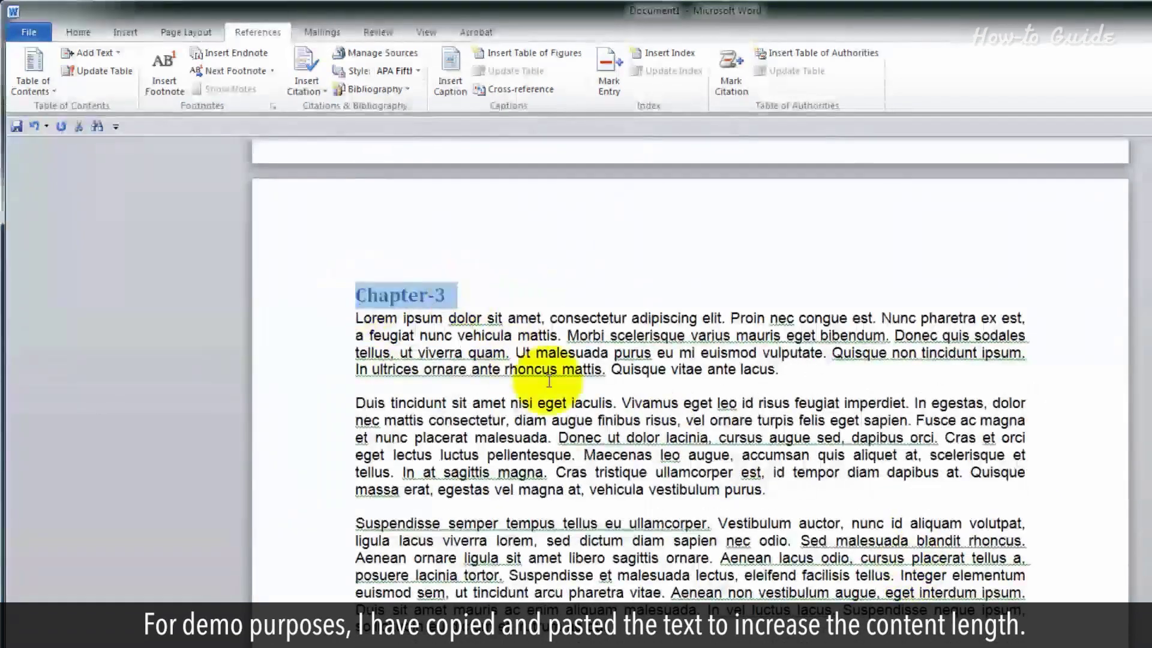
scroll(547, 381, down, 2)
drag(355, 309, 1026, 630)
click(585, 470)
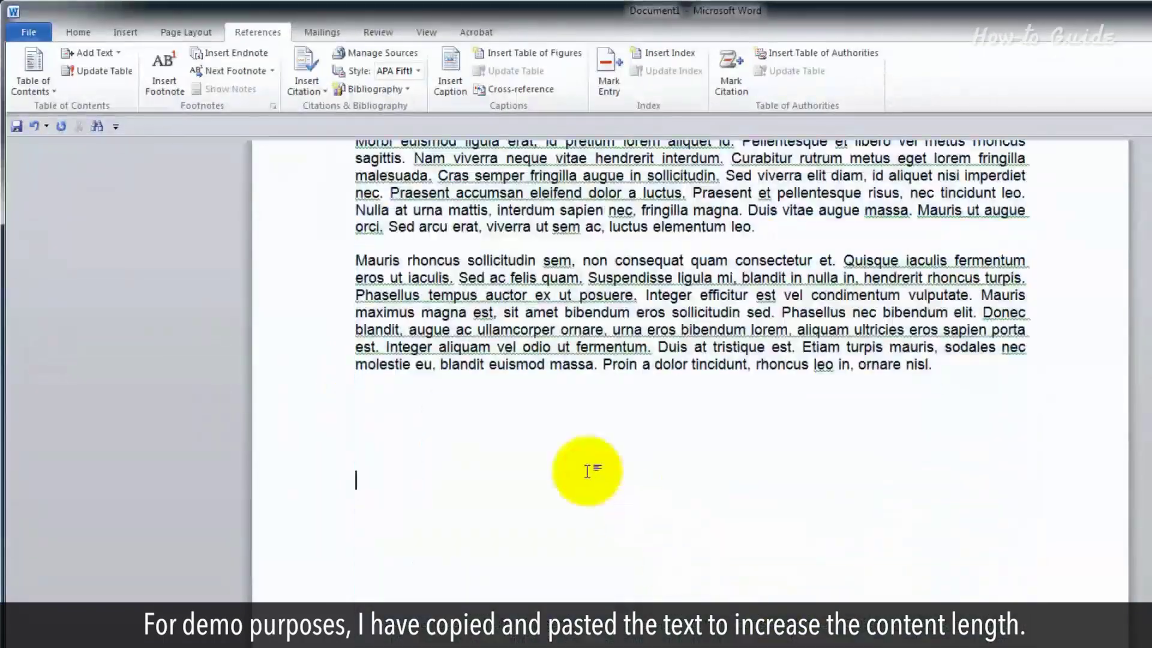
key(ctrl+v)
scroll(590, 471, down, 3)
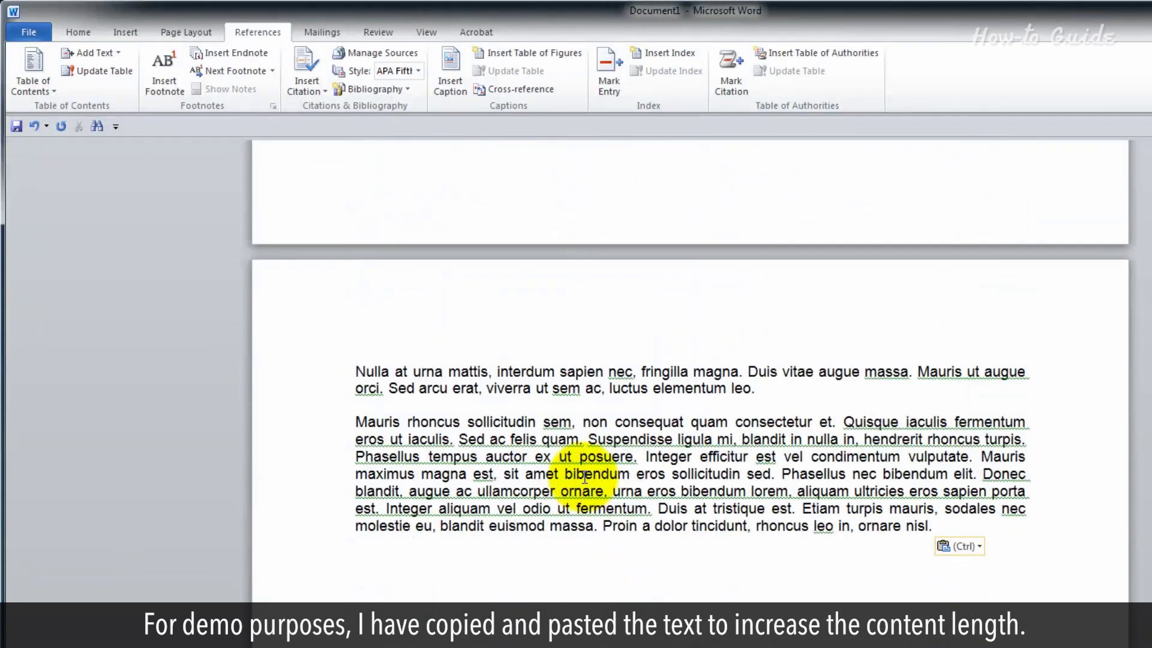
scroll(585, 475, down, 5)
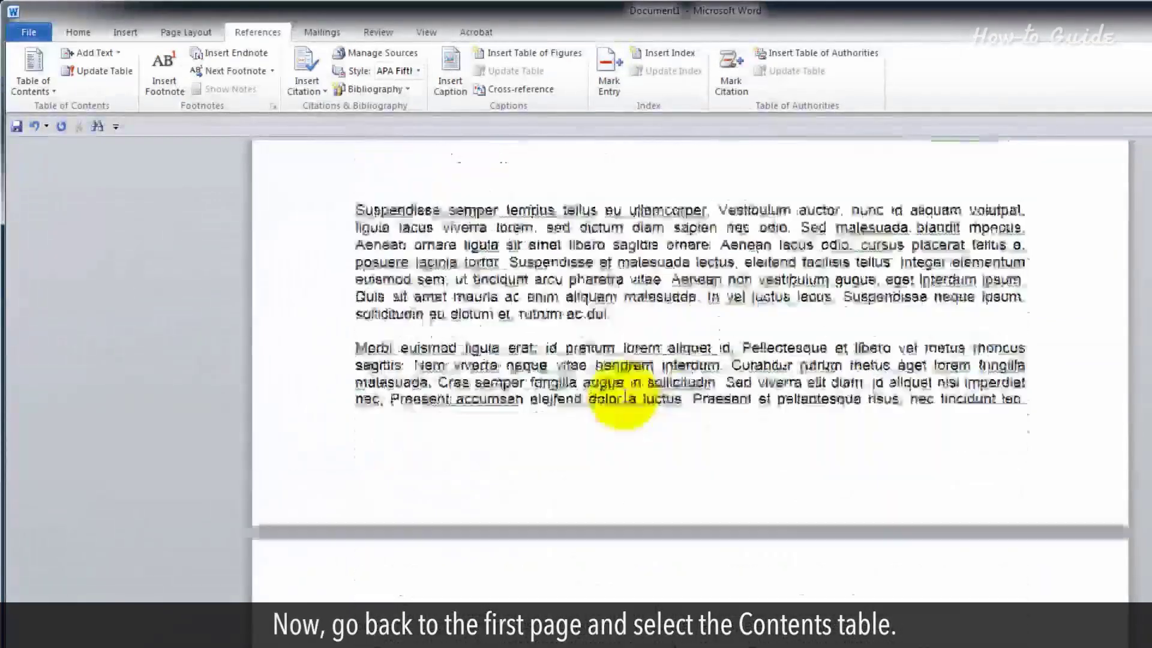
scroll(635, 396, up, 5)
scroll(625, 391, up, 5)
Update only the Contents table page numbers: Chapter-5 to page 7, Chapter-6 to 9.
click(625, 391)
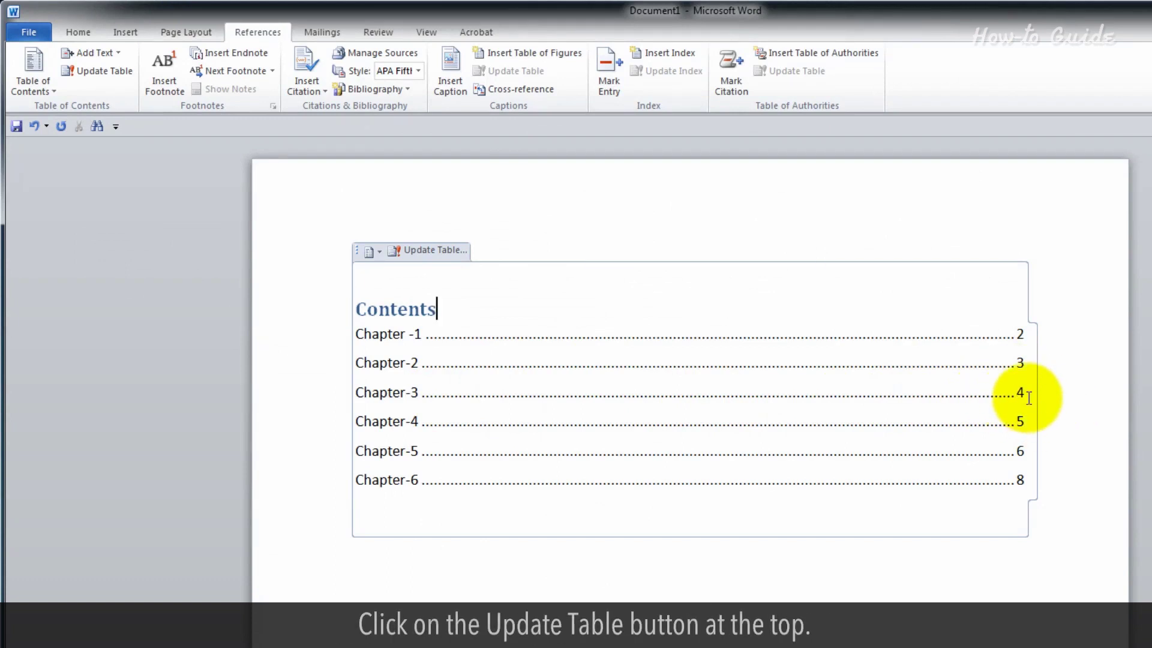
click(432, 249)
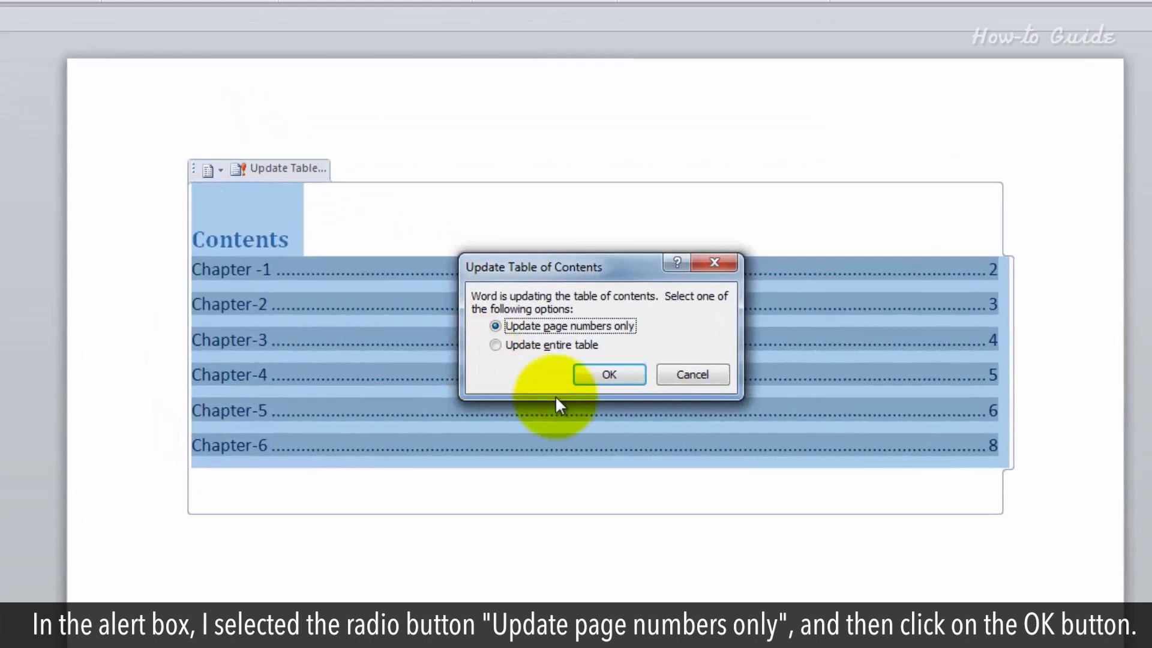
click(602, 372)
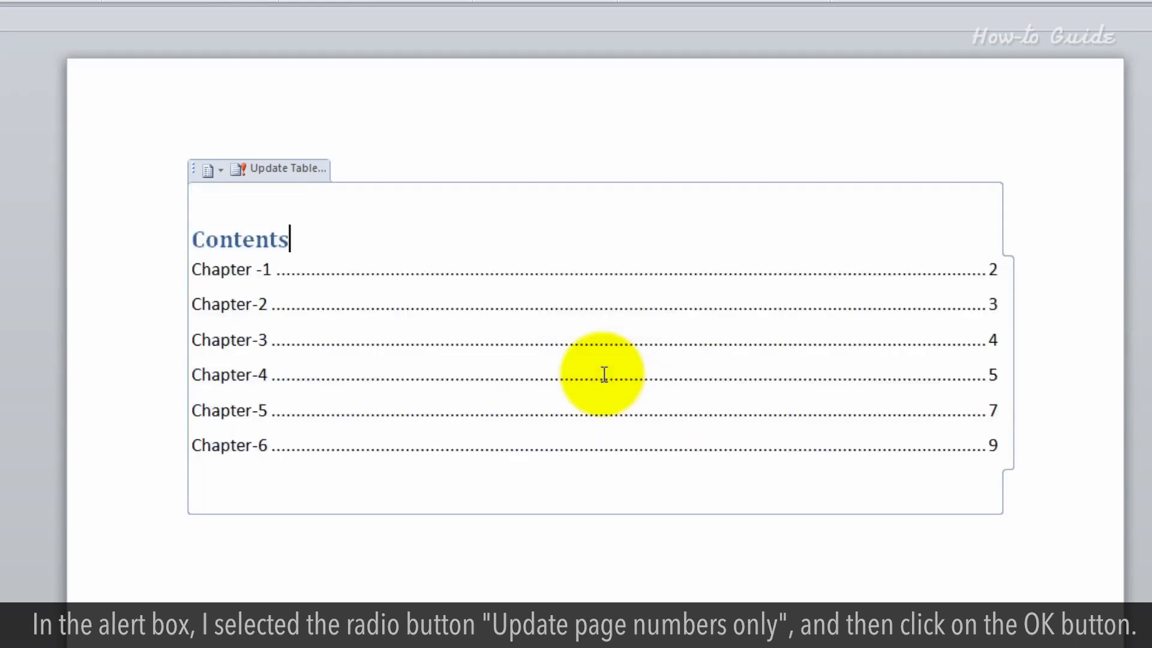